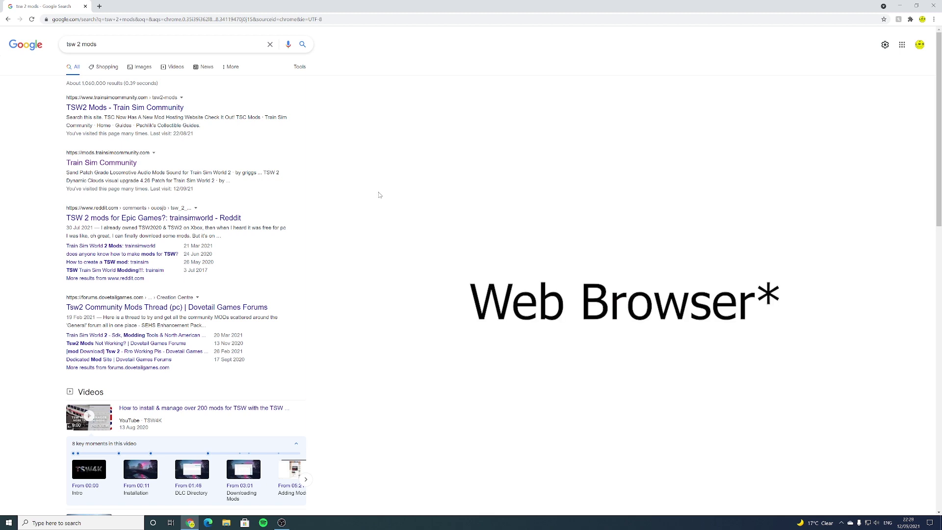
# Open the Train Sim Community mods site from the "tsw 2 mods" search results
pyautogui.hotkey('ctrl', 'a')
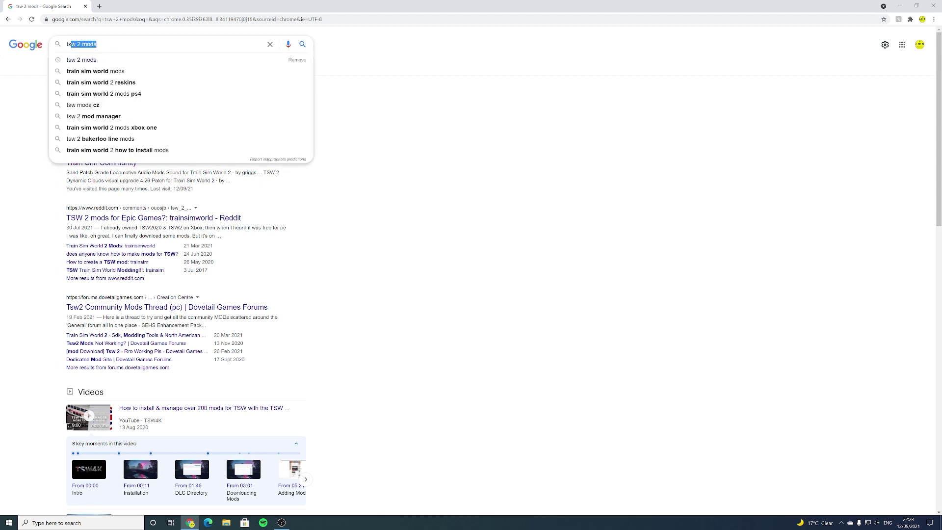
pyautogui.click(366, 80)
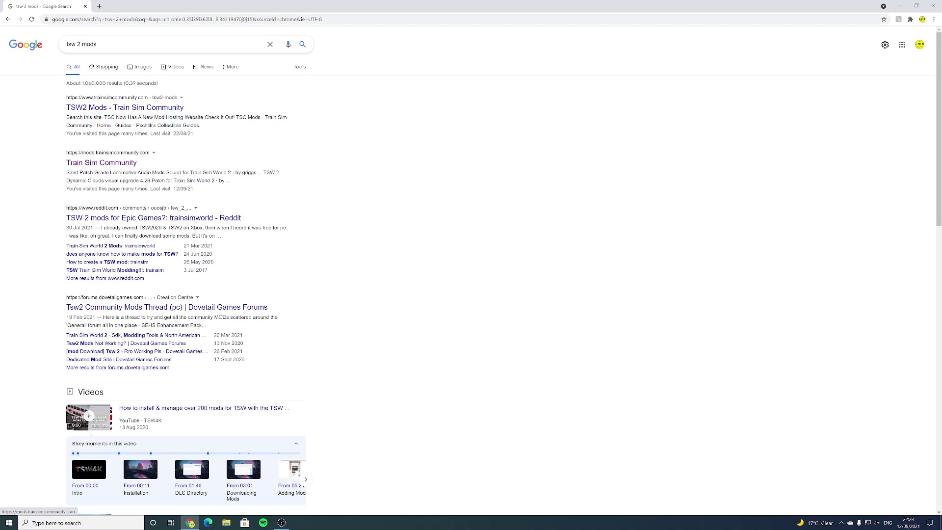
pyautogui.moveTo(67, 162); pyautogui.dragTo(141, 167)
pyautogui.click(190, 165)
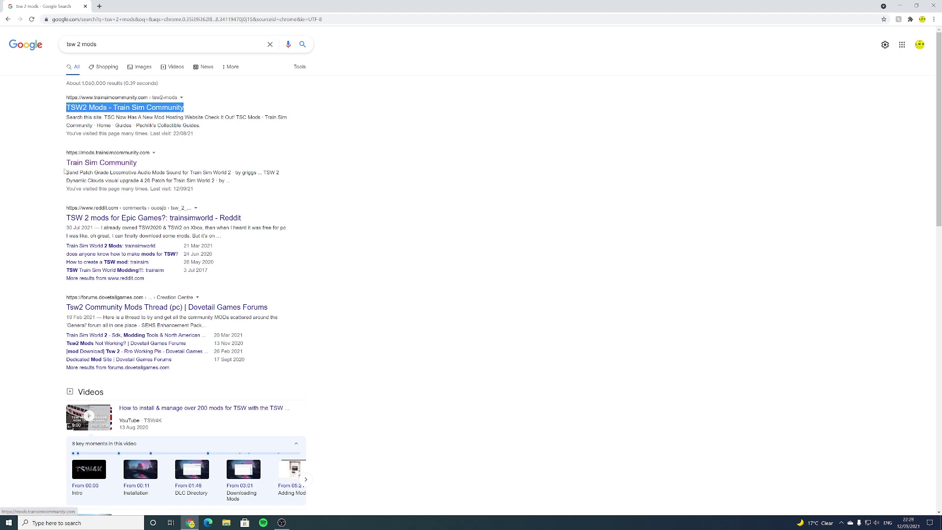
pyautogui.click(94, 166)
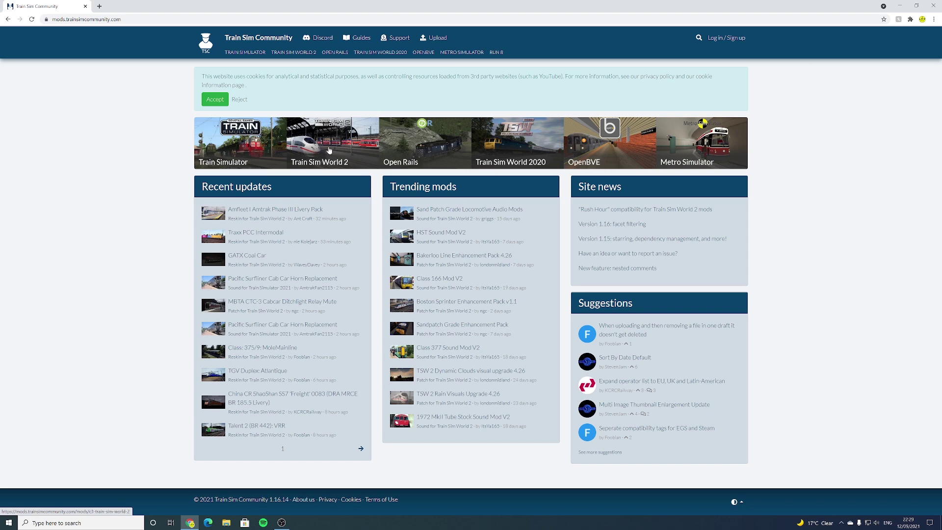
# Go to the Train Sim World 2 section and open its Patches category
pyautogui.click(329, 150)
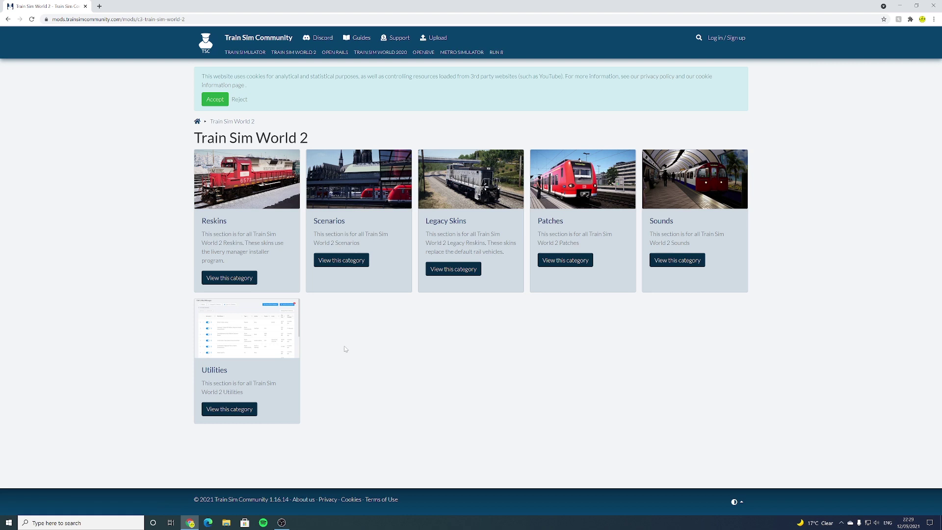
pyautogui.moveTo(201, 234); pyautogui.dragTo(277, 234)
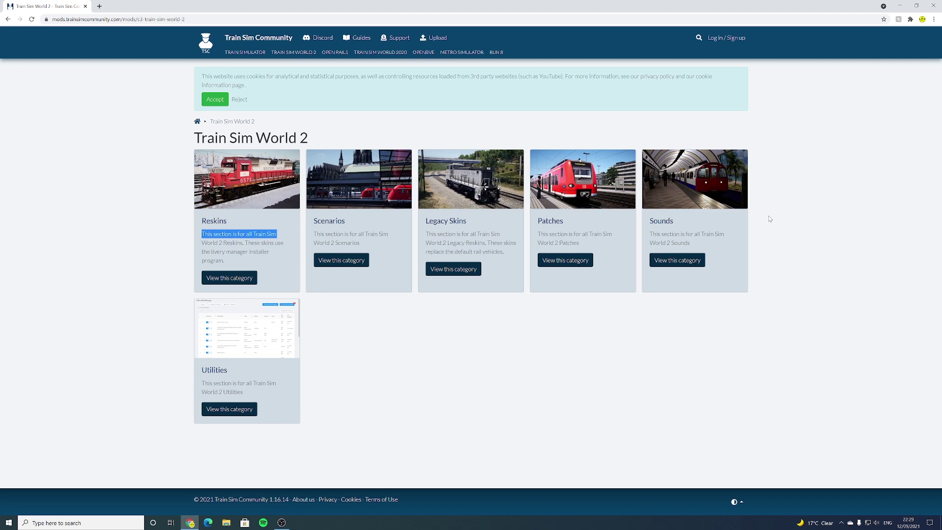
pyautogui.moveTo(366, 368); pyautogui.dragTo(201, 403)
pyautogui.click(314, 380)
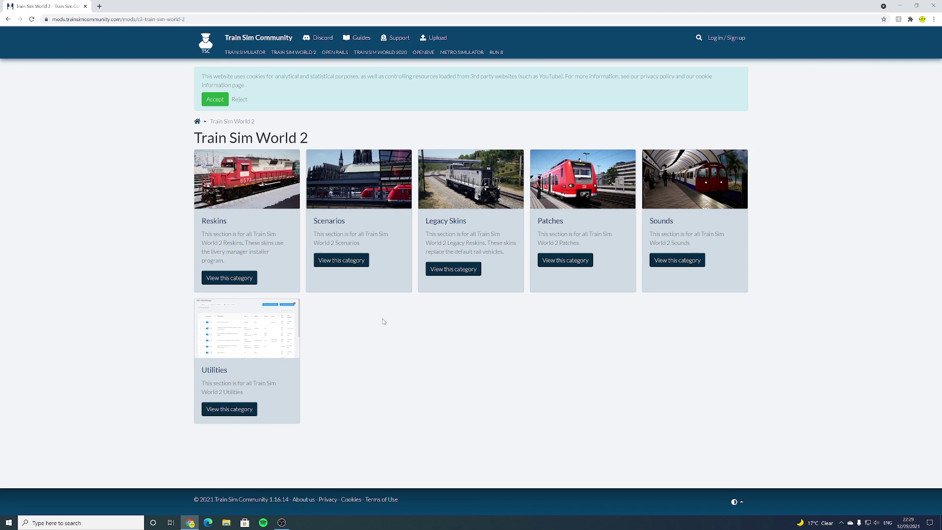
pyautogui.click(566, 259)
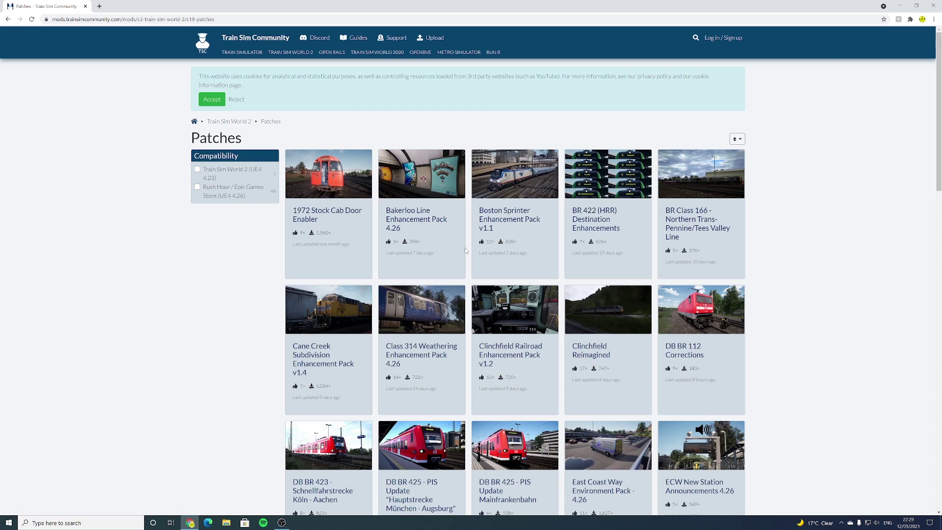
pyautogui.moveTo(261, 224); pyautogui.dragTo(422, 171)
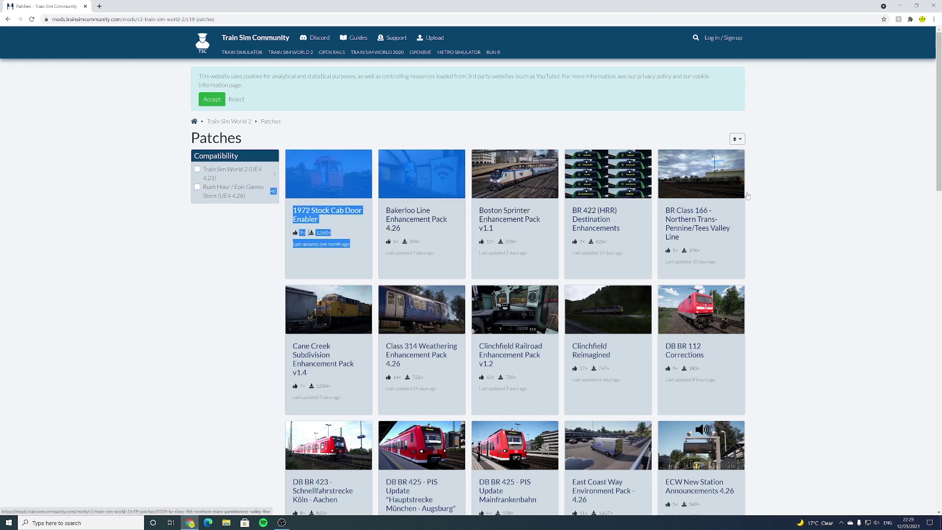
pyautogui.click(775, 204)
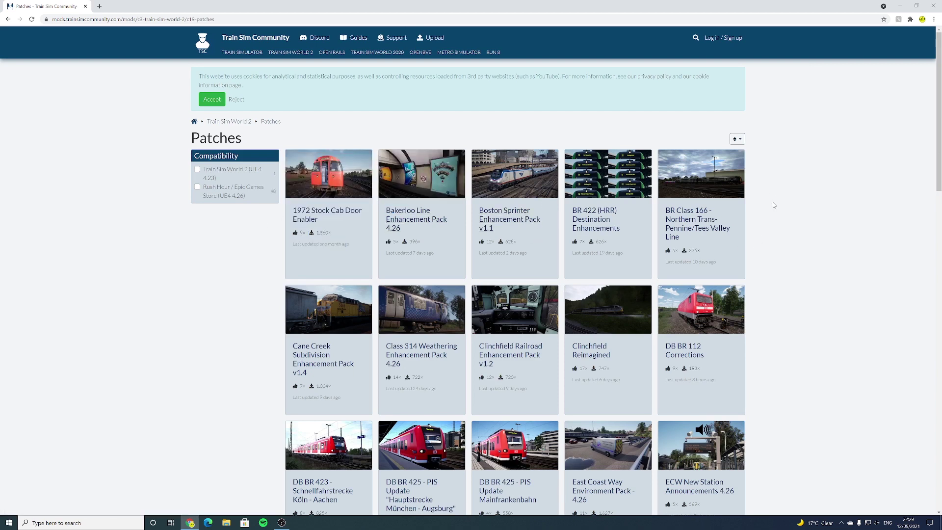
pyautogui.doubleClick(506, 241)
pyautogui.doubleClick(491, 242)
pyautogui.click(807, 221)
# Sort the patches by last updated and look through the list
pyautogui.click(738, 140)
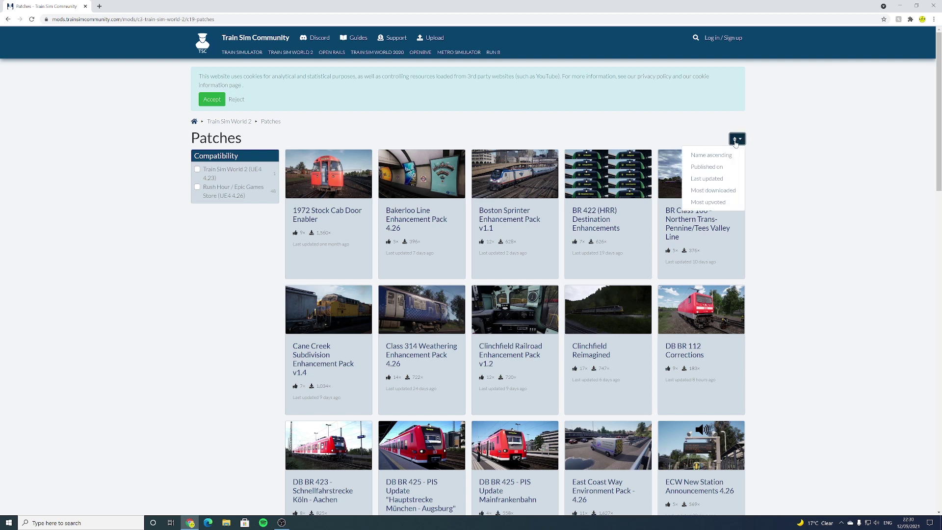
pyautogui.click(709, 179)
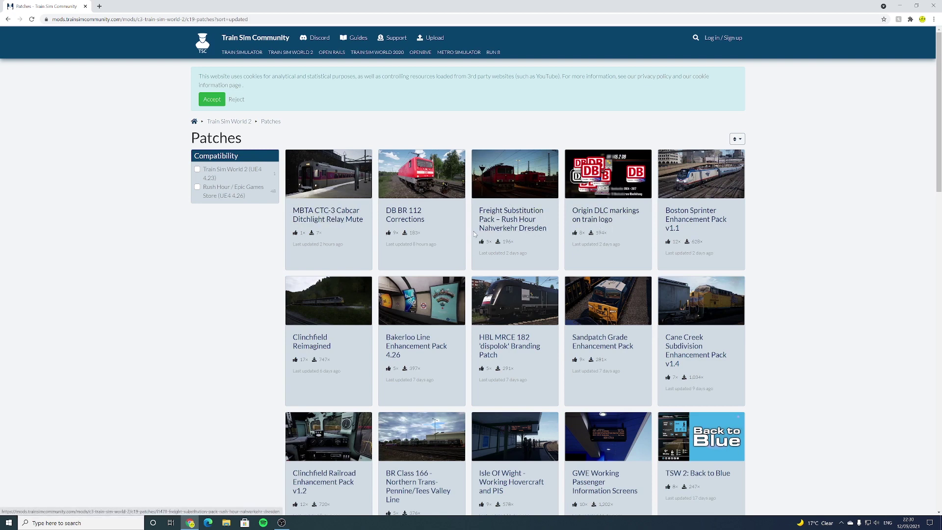
pyautogui.scroll(-2, 611, 239)
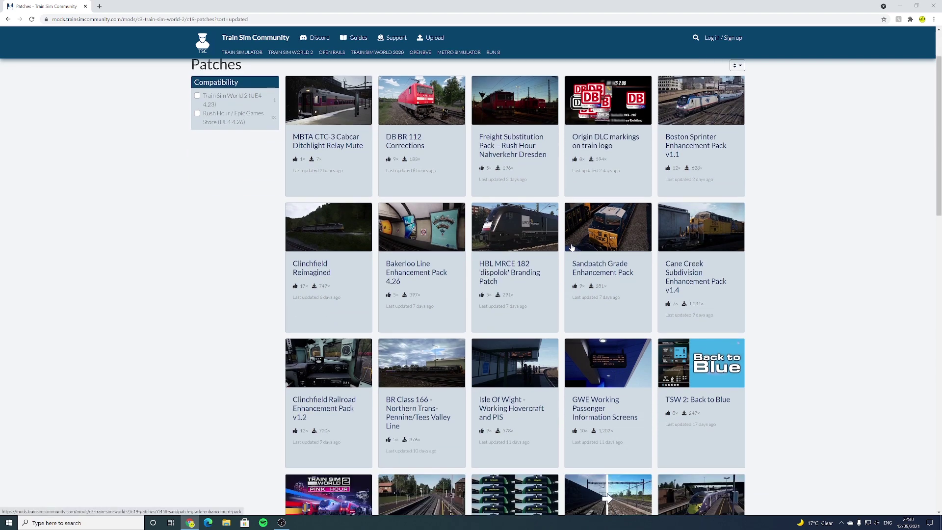
pyautogui.scroll(2, 568, 248)
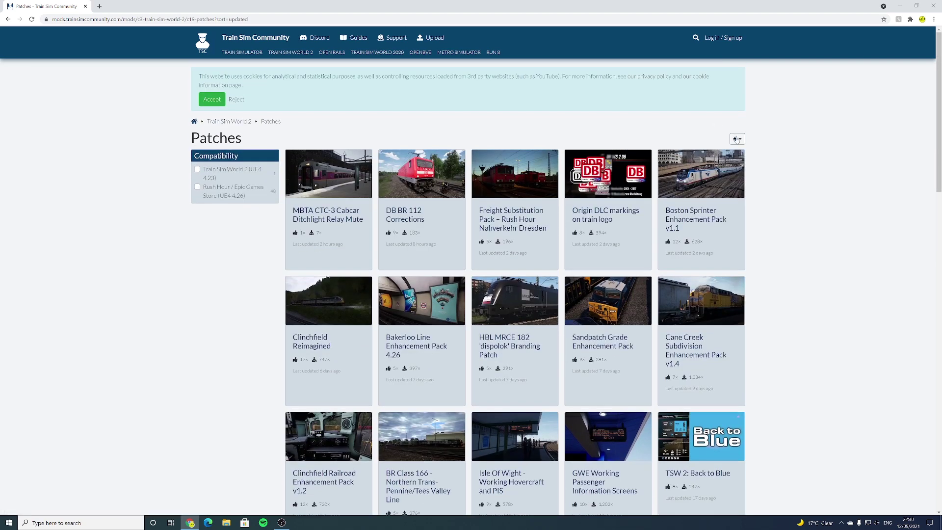
# Sort the patches by name ascending, and preview the 1972 Stock Cab Door Enabler page before returning to the list
pyautogui.click(737, 139)
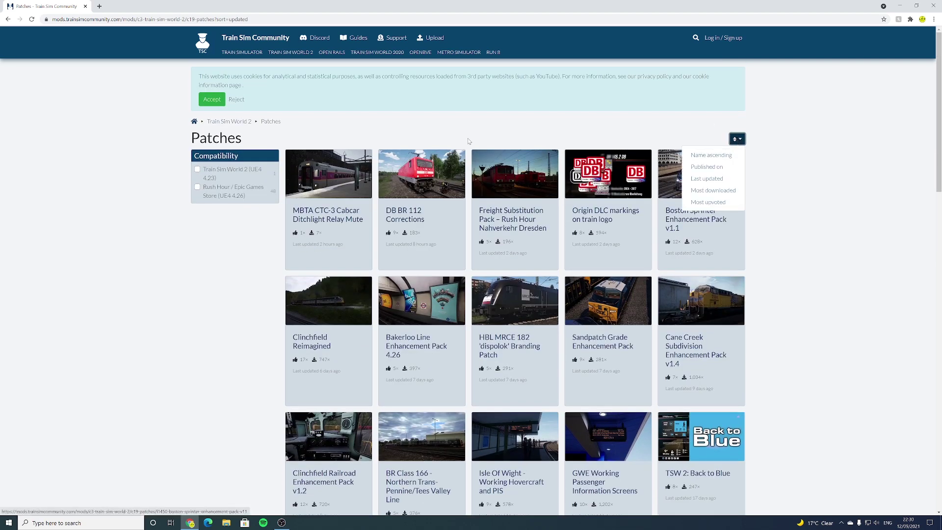
pyautogui.click(715, 157)
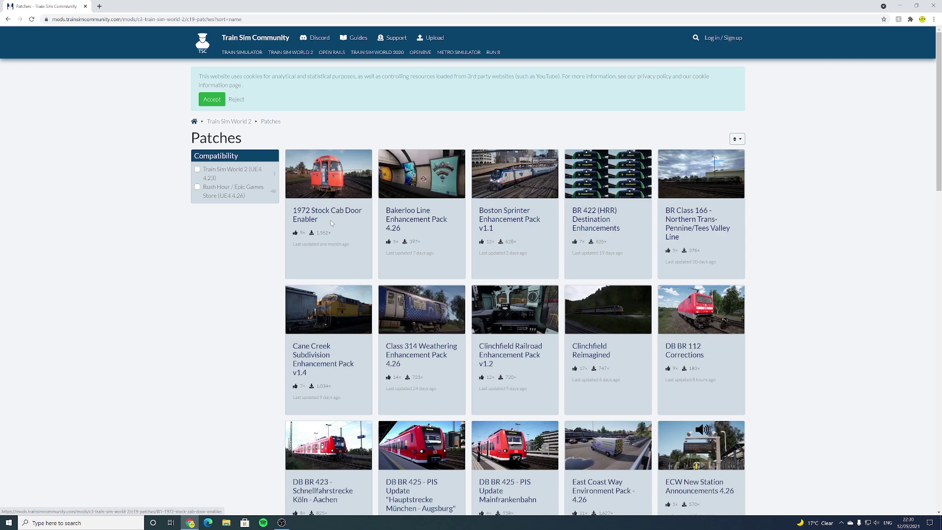
pyautogui.click(304, 215)
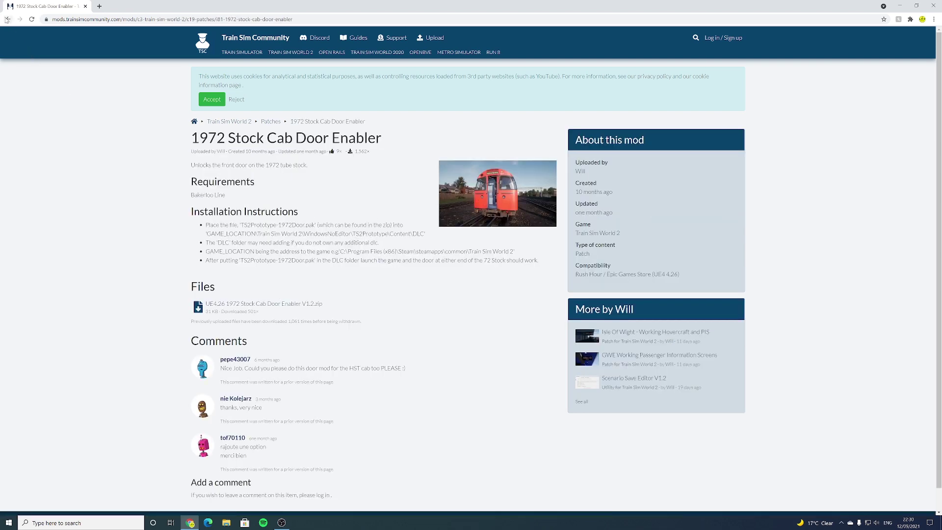
pyautogui.click(8, 19)
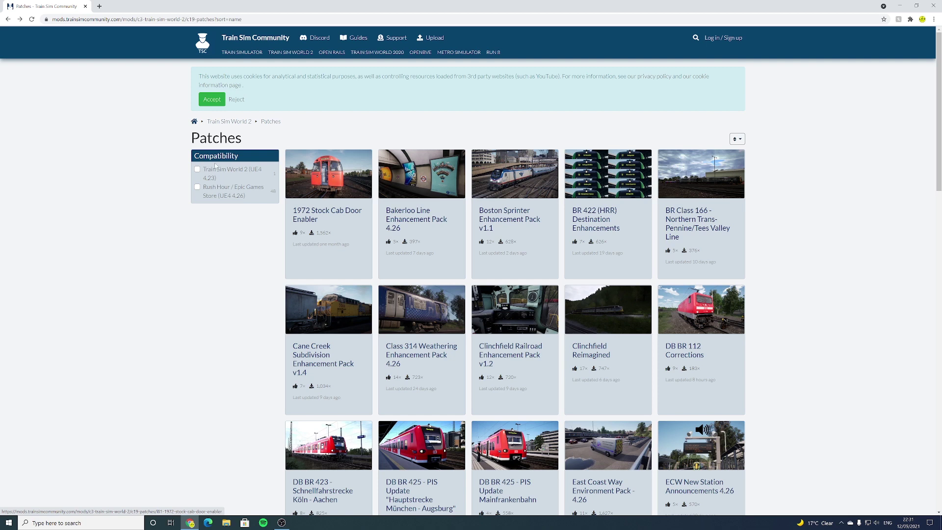
# Filter the patches by Rush Hour / Epic Games Store (UE4 4.26) compatibility
pyautogui.moveTo(204, 169); pyautogui.dragTo(225, 233)
pyautogui.click(212, 234)
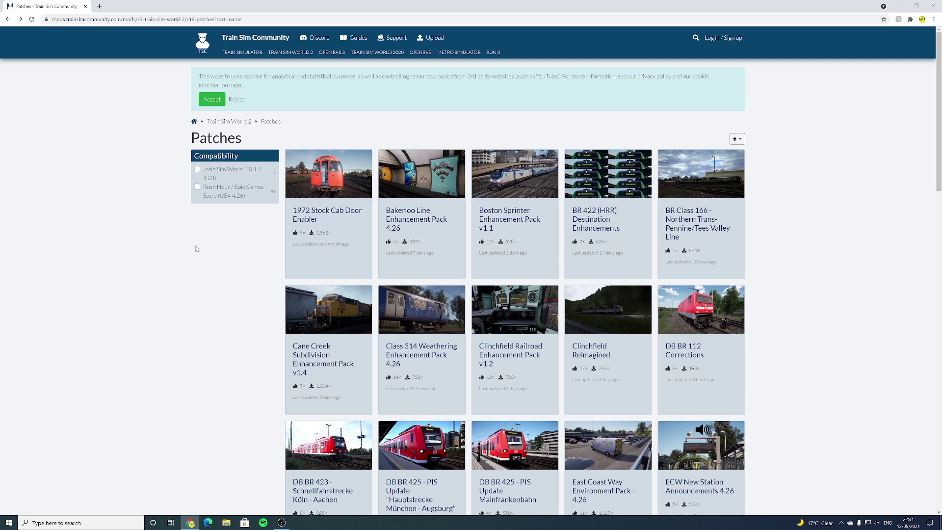
pyautogui.click(198, 188)
pyautogui.moveTo(940, 131)
pyautogui.mouseDown()
pyautogui.moveTo(935, 268)
pyautogui.moveTo(935, 129)
pyautogui.mouseUp()
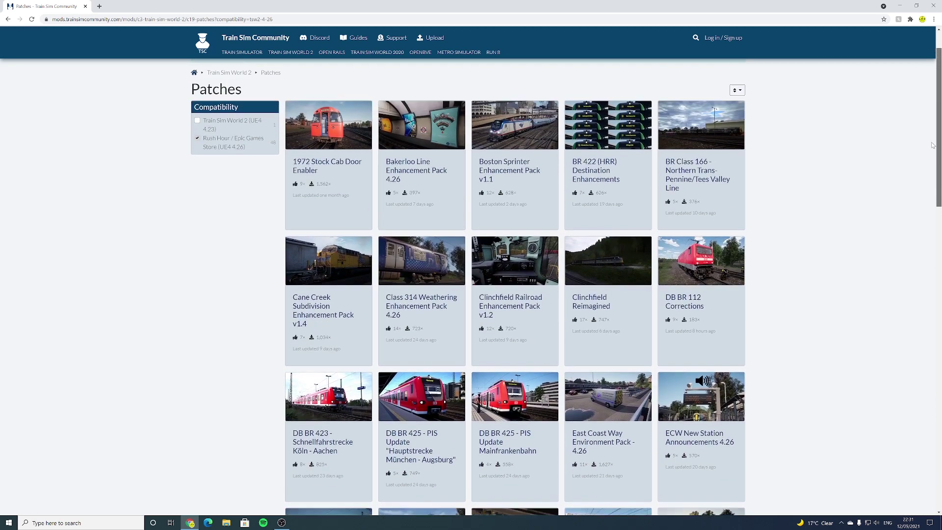
# Open the 1972 Stock Cab Door Enabler page and review its requirements and installation instructions
pyautogui.click(317, 211)
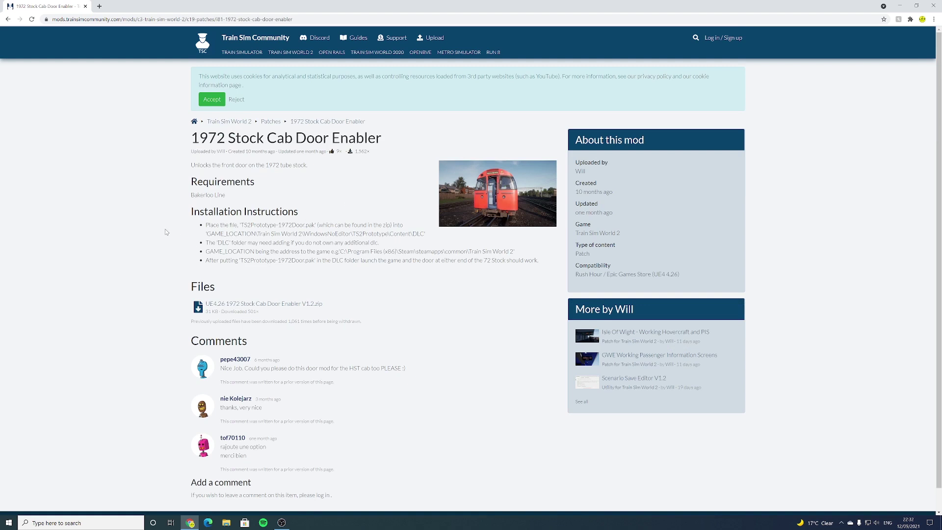
pyautogui.moveTo(165, 227); pyautogui.dragTo(361, 264)
pyautogui.click(392, 271)
pyautogui.moveTo(190, 195); pyautogui.dragTo(246, 203)
pyautogui.click(283, 202)
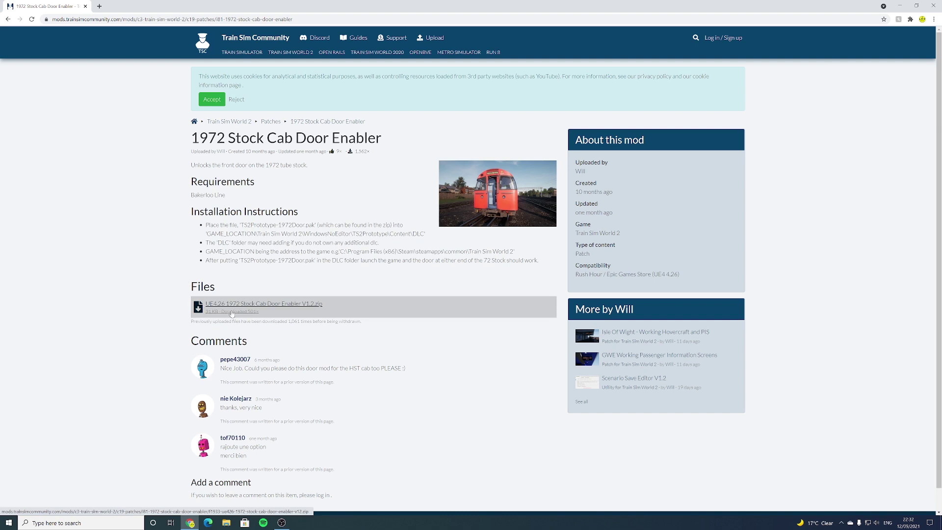
# Download UE4.26 1972 Stock Cab Door Enabler V1.2.zip and copy TS2Prototype-1972Door.pak from the archive
pyautogui.click(234, 312)
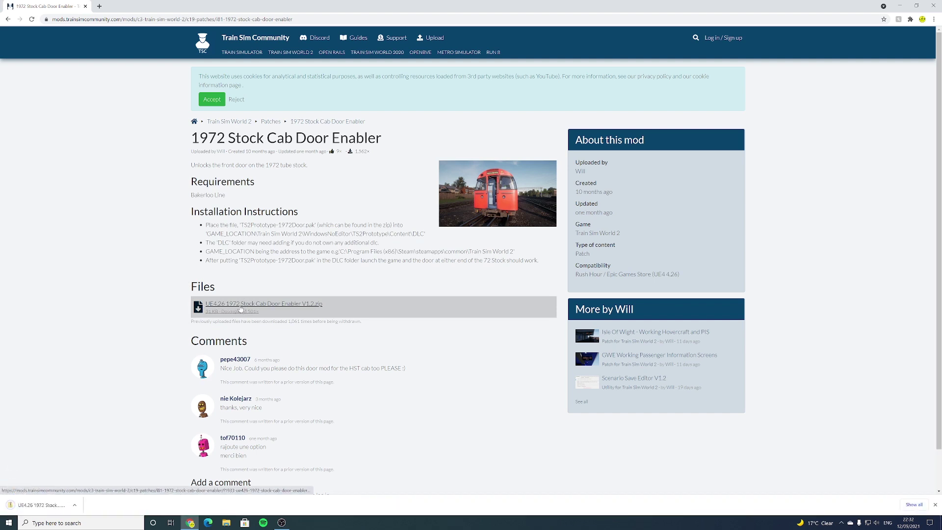
pyautogui.click(40, 505)
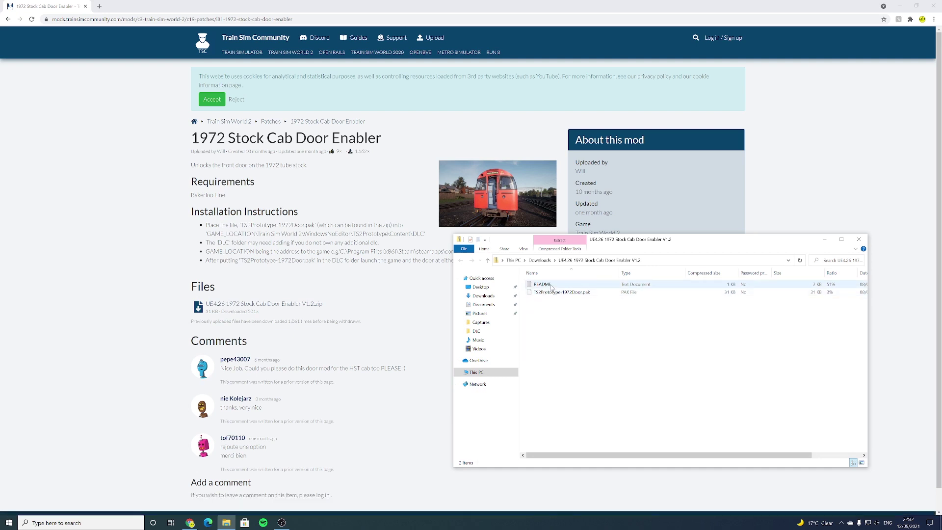
pyautogui.click(582, 294)
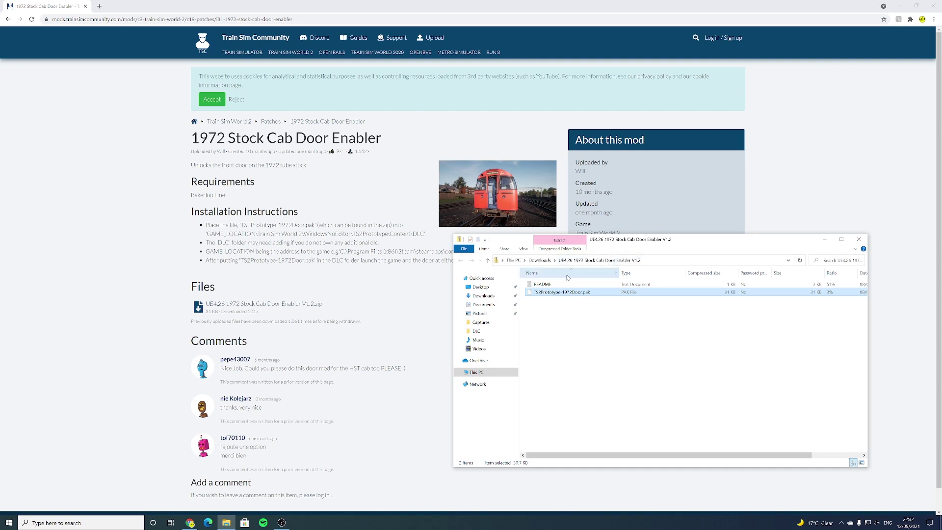
pyautogui.rightClick(554, 293)
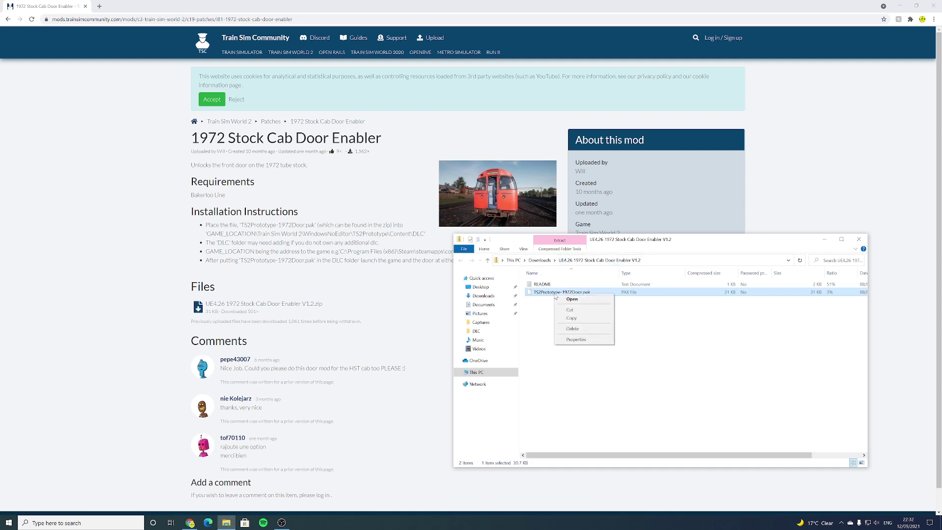
pyautogui.click(572, 317)
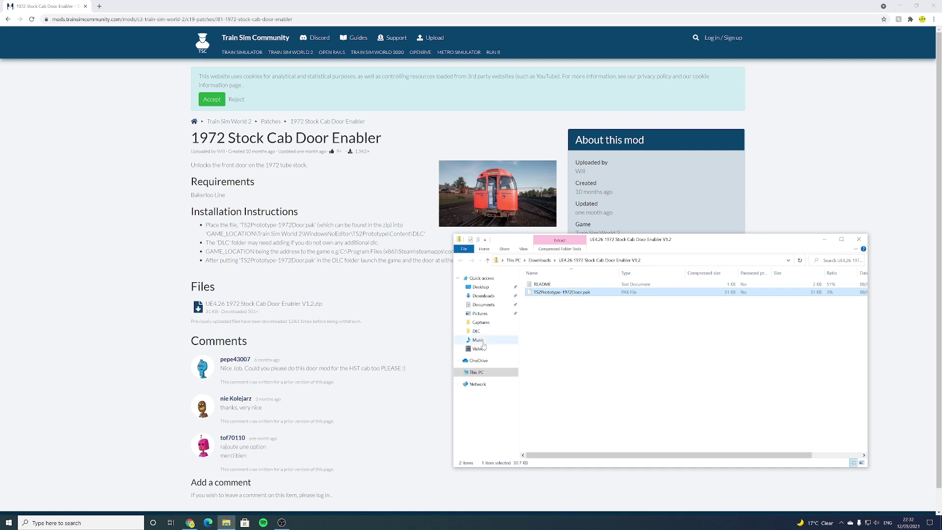
# Browse from This PC to the Steam library folder at C:\Program Files (x86)\Steam\steamapps\common
pyautogui.click(483, 374)
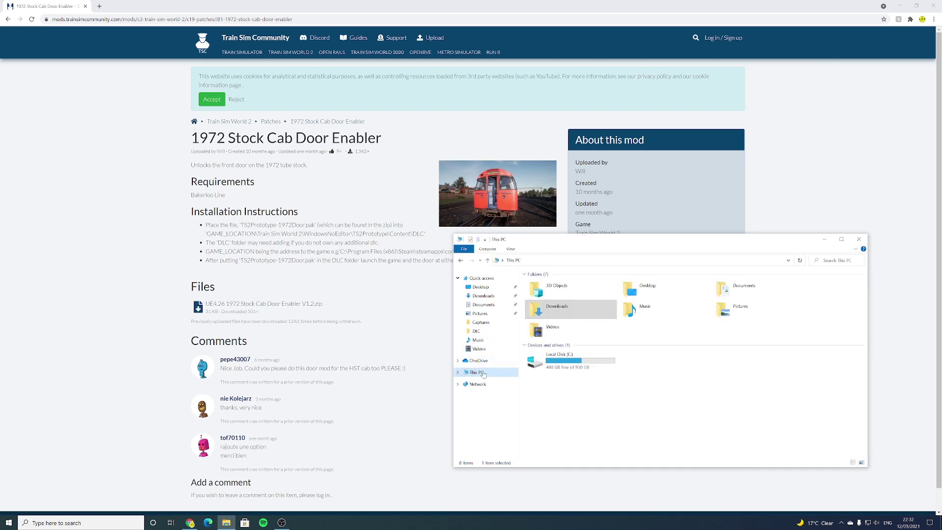
pyautogui.doubleClick(573, 367)
pyautogui.doubleClick(553, 316)
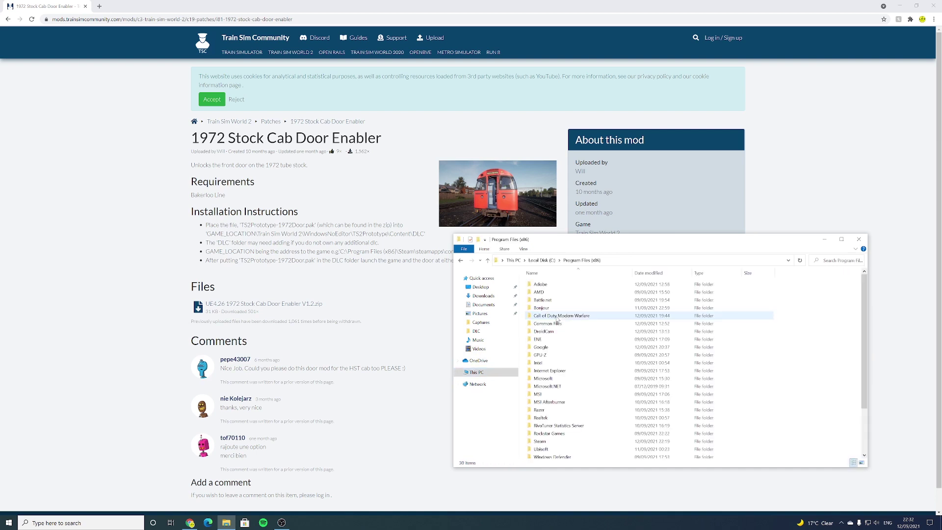
pyautogui.scroll(-3, 549, 353)
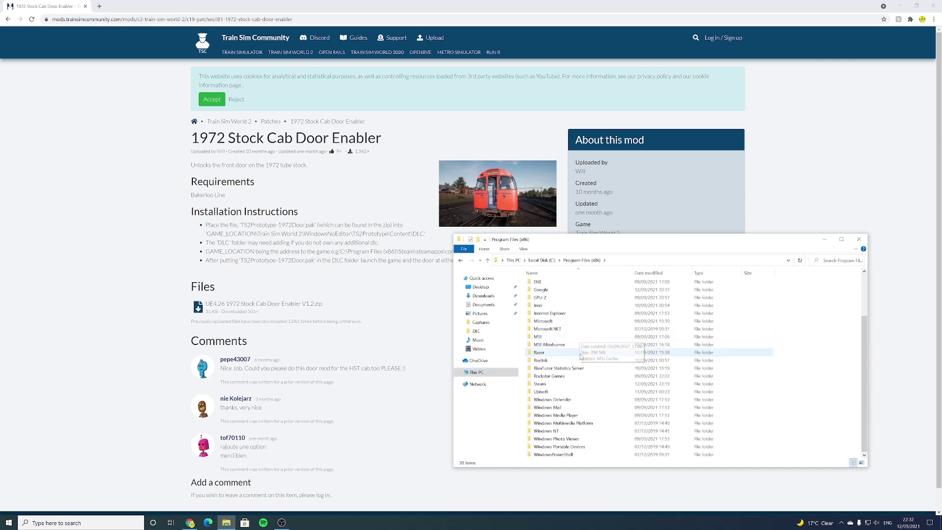
pyautogui.doubleClick(543, 385)
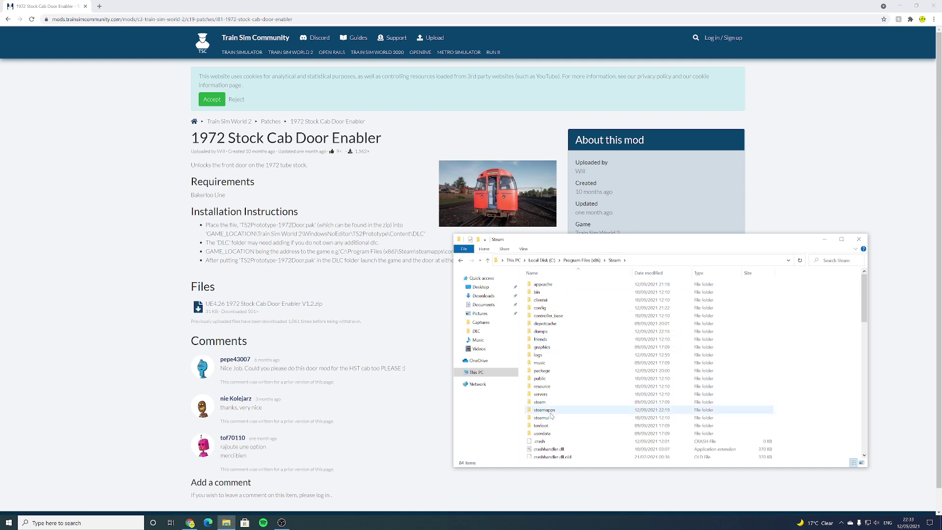
pyautogui.doubleClick(544, 412)
pyautogui.doubleClick(542, 284)
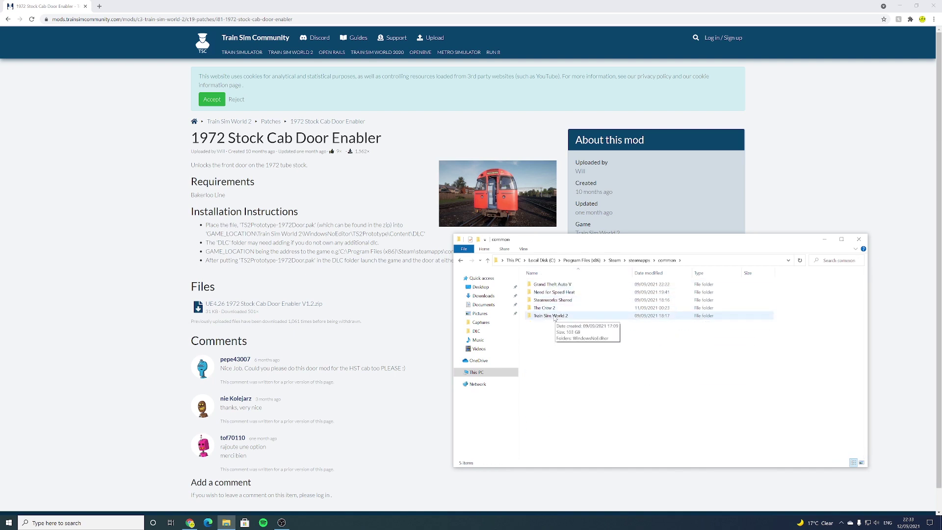
# Open the game's DLC folder at Train Sim World 2\WindowsNoEditor\TS2Prototype\Content\DLC
pyautogui.doubleClick(552, 318)
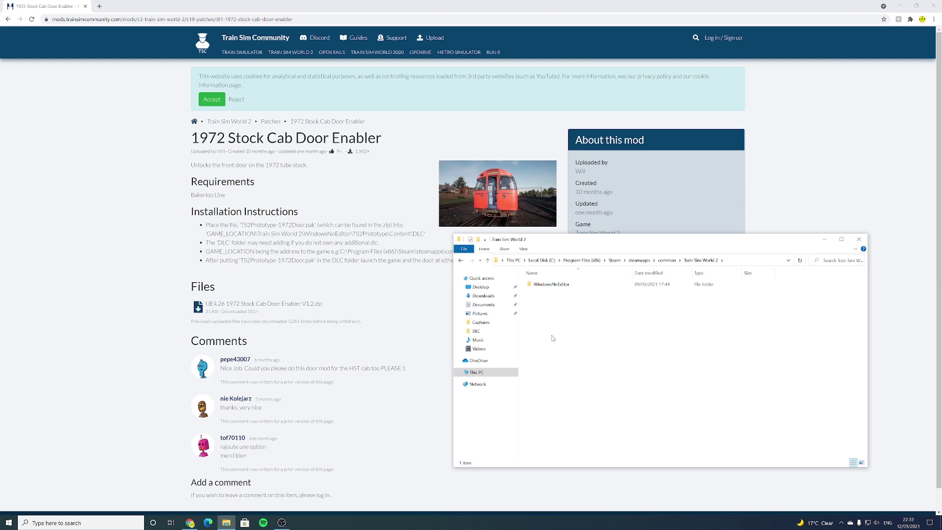
pyautogui.doubleClick(557, 289)
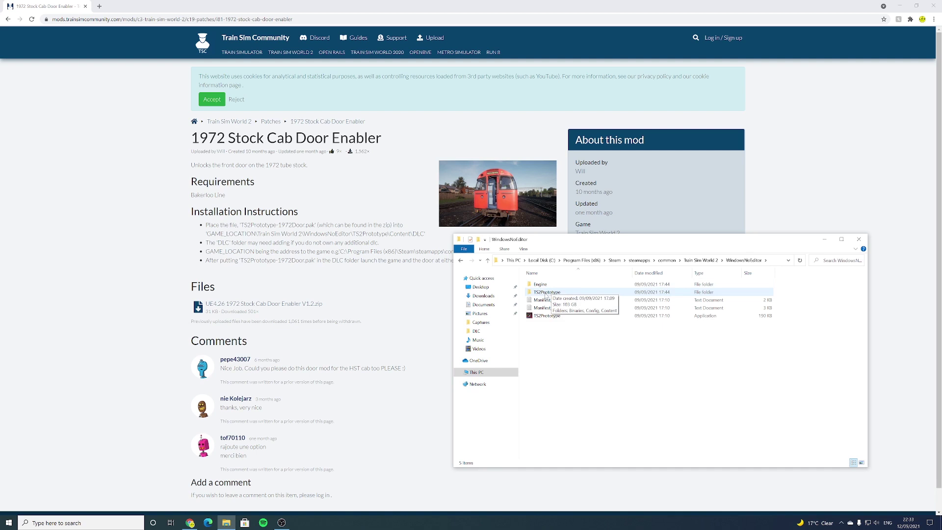
pyautogui.doubleClick(546, 293)
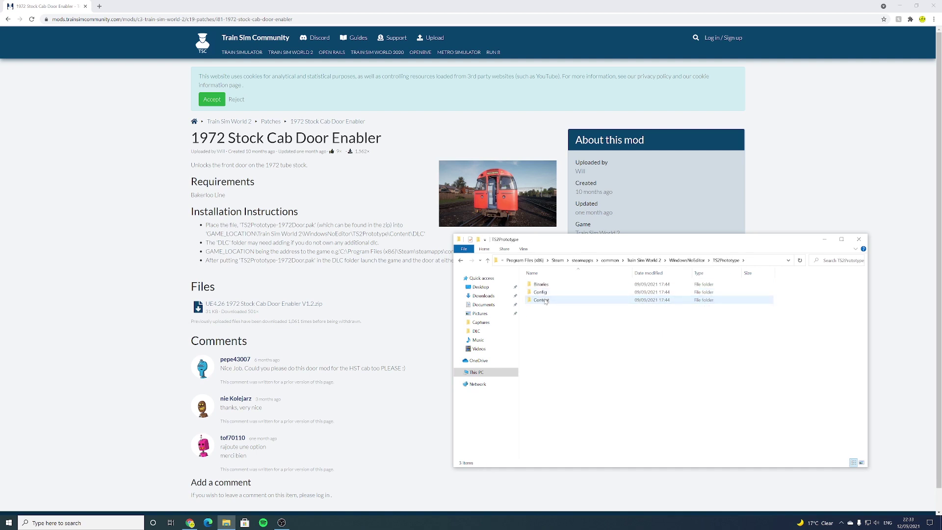
pyautogui.doubleClick(541, 299)
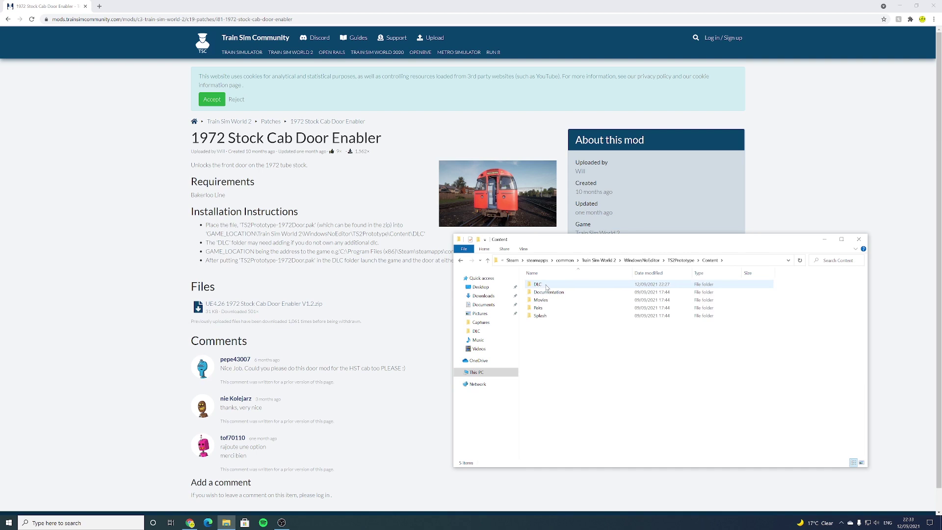
pyautogui.doubleClick(546, 286)
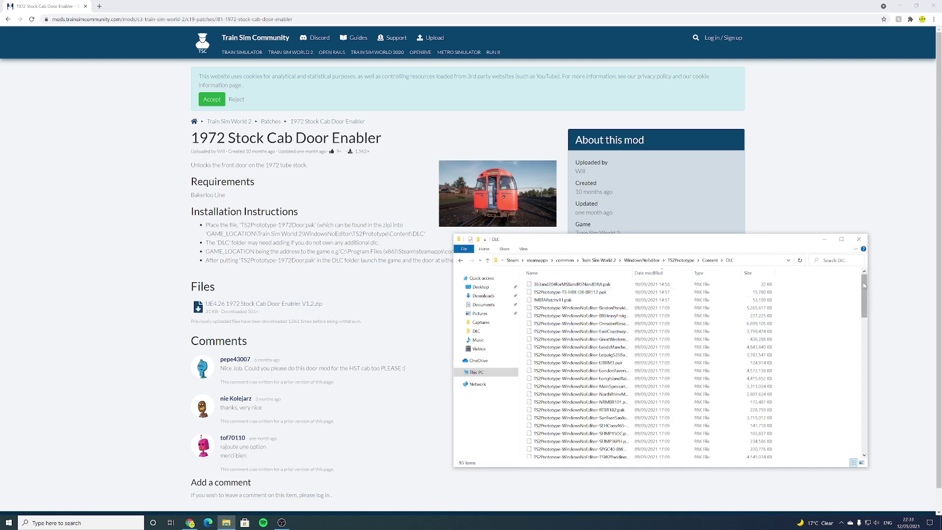
# Paste the copied TS2Prototype-1972Door.pak into the DLC folder and refresh the file listing
pyautogui.moveTo(864, 286); pyautogui.dragTo(842, 280)
pyautogui.rightClick(818, 322)
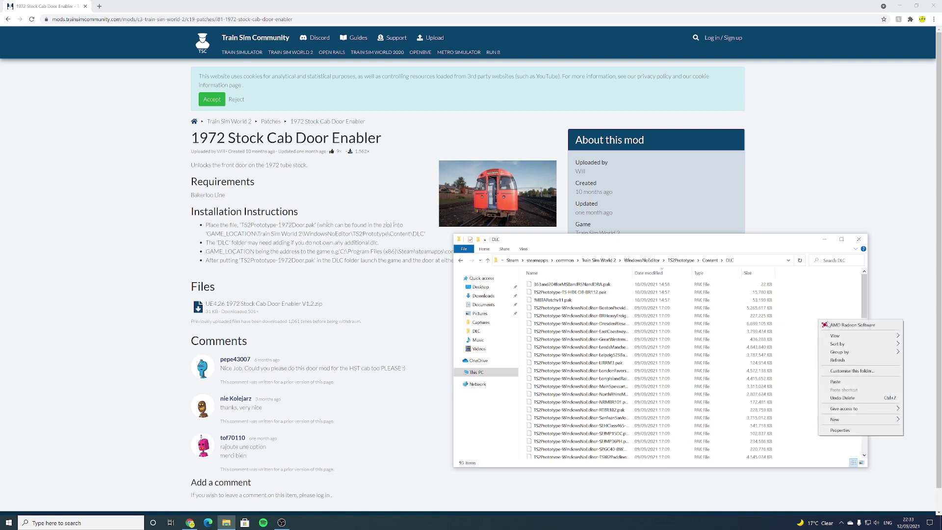
pyautogui.click(833, 382)
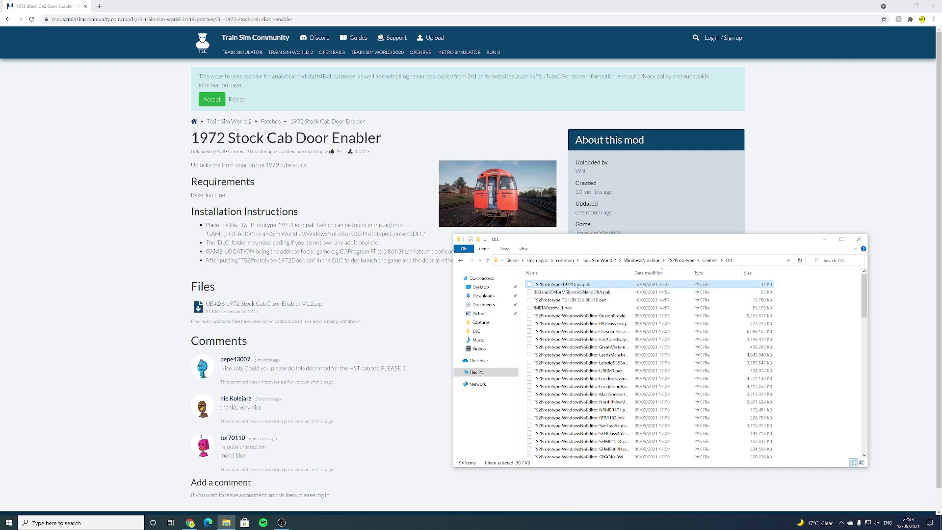
pyautogui.click(614, 301)
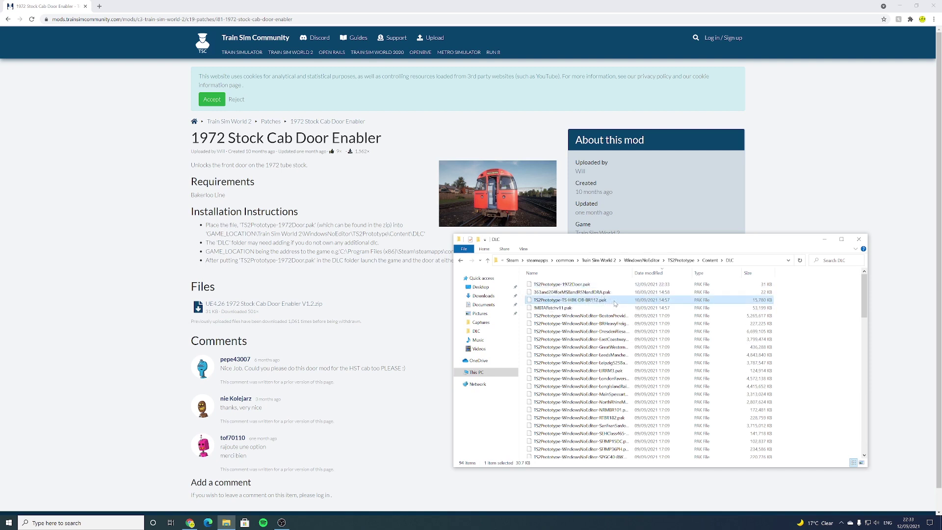
pyautogui.click(801, 262)
pyautogui.click(807, 331)
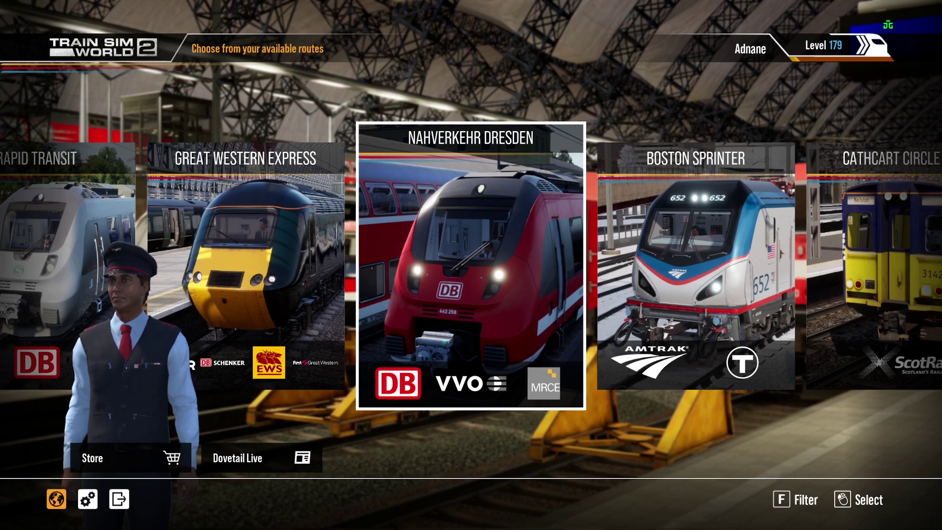
# Switch to Train Sim World 2 and select the London Underground Bakerloo Line route
pyautogui.scroll(-2, 410, 275)
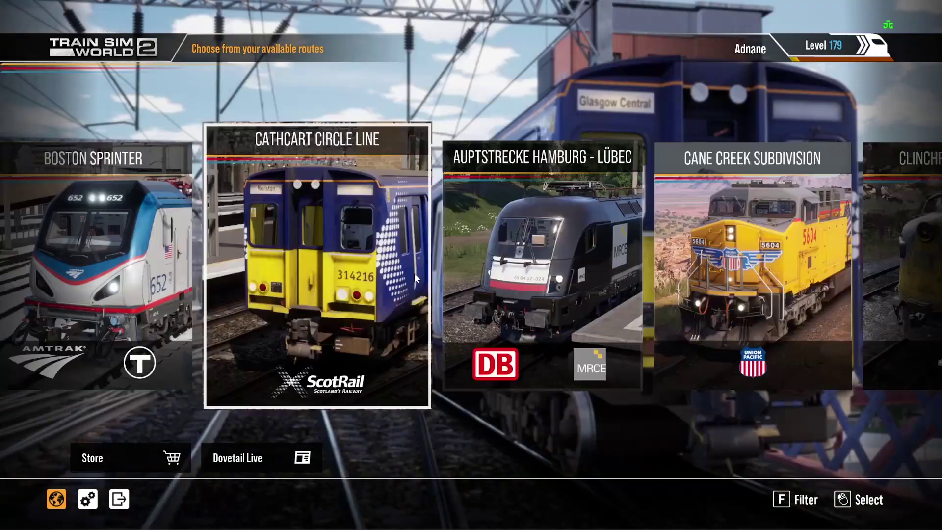
pyautogui.scroll(-9, 414, 272)
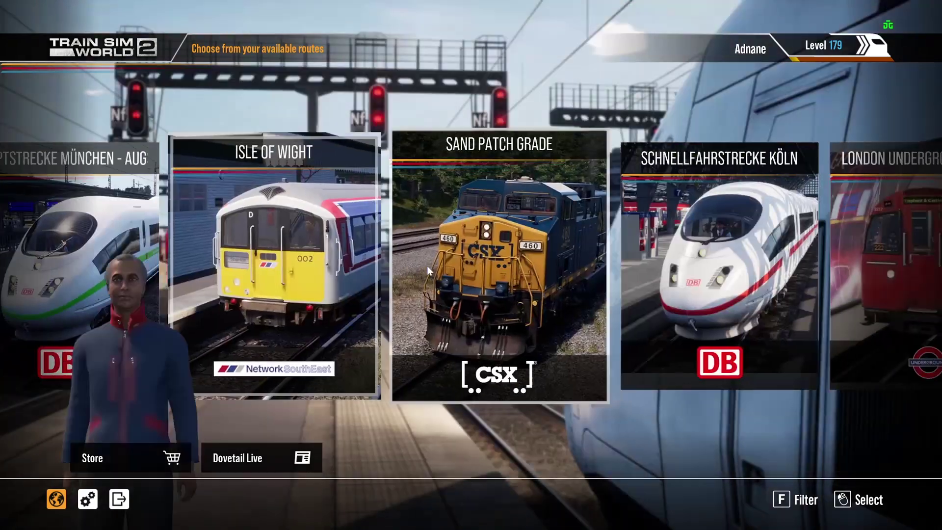
pyautogui.scroll(-2, 427, 266)
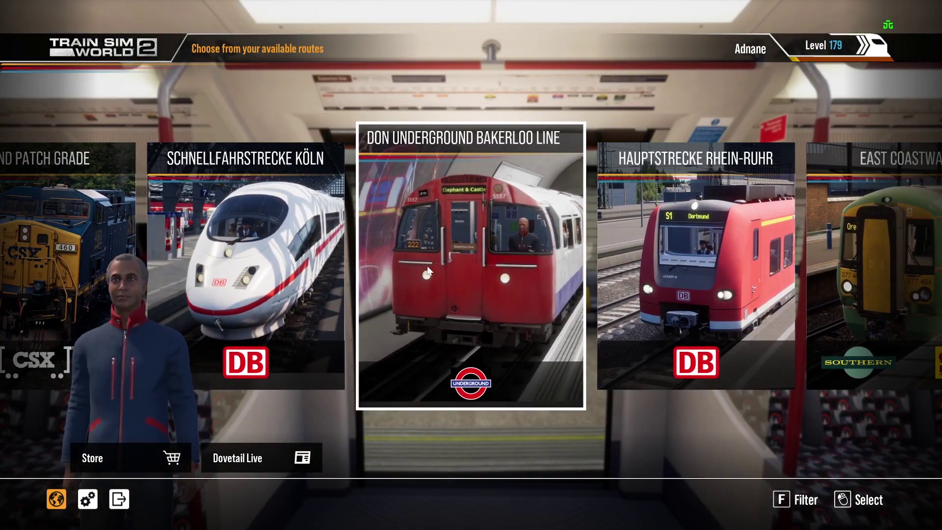
pyautogui.click(427, 270)
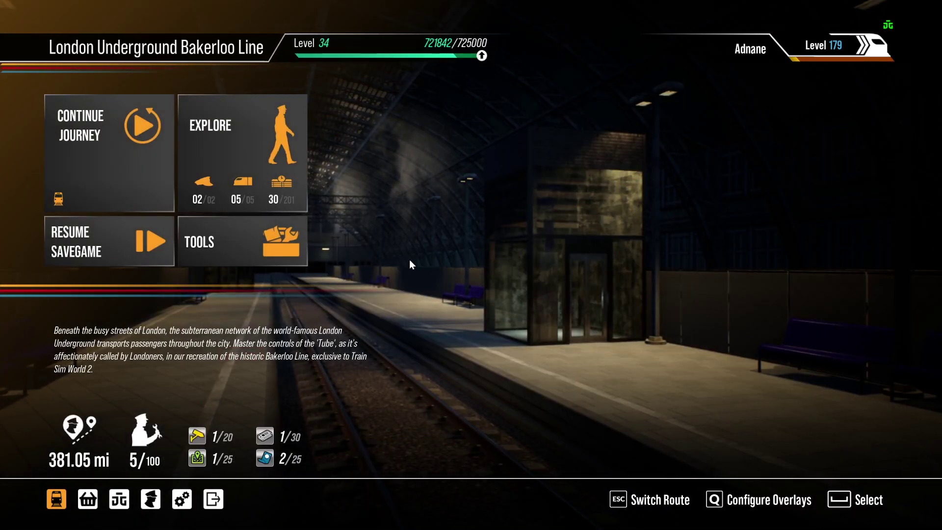
# Open the route's timetable mode and choose the 1972 MkII Tube Stock LU to list its services
pyautogui.click(249, 157)
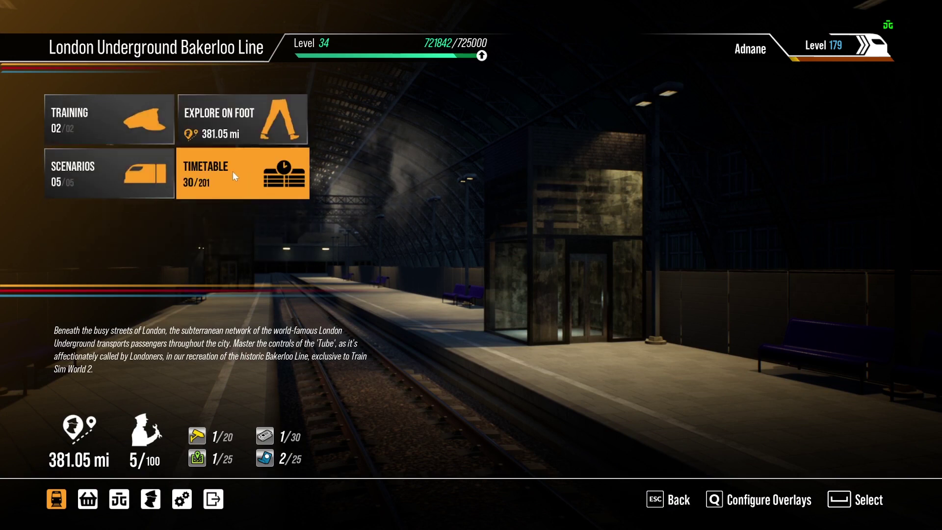
pyautogui.click(231, 172)
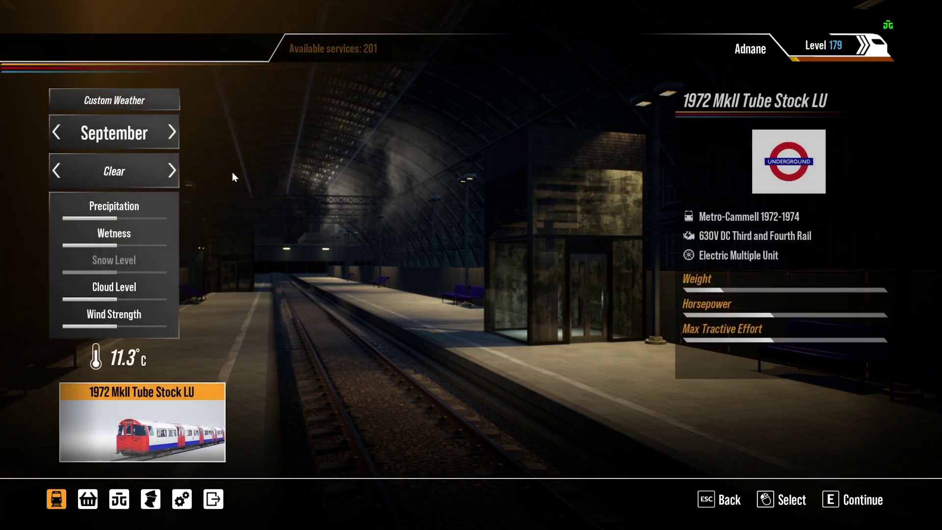
pyautogui.click(159, 422)
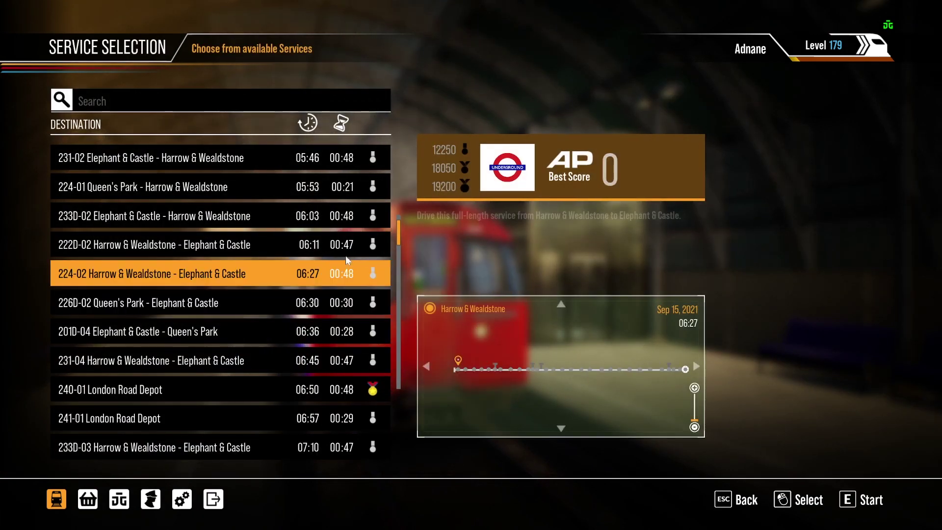
# Start the 05:21 service 231-01 London Road Depot and begin the session in the cab
pyautogui.scroll(-2, 397, 239)
pyautogui.scroll(5, 399, 230)
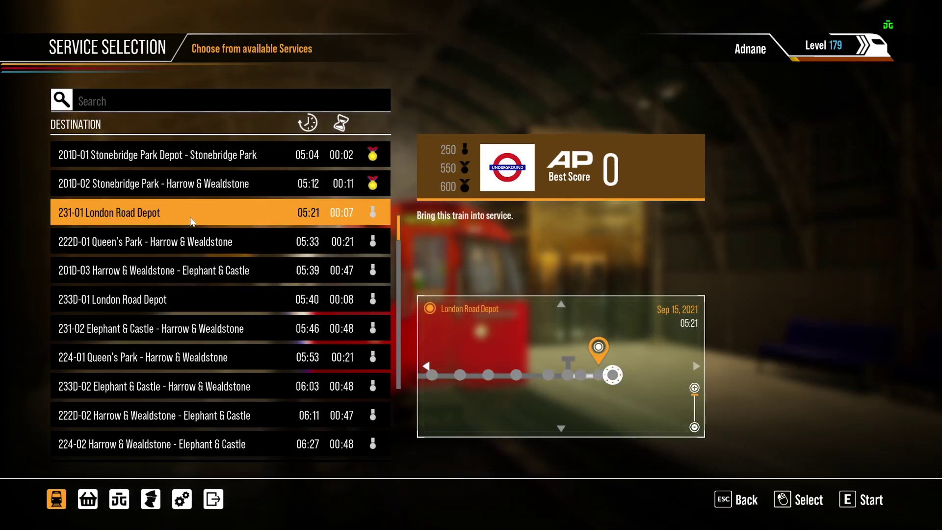
pyautogui.click(190, 217)
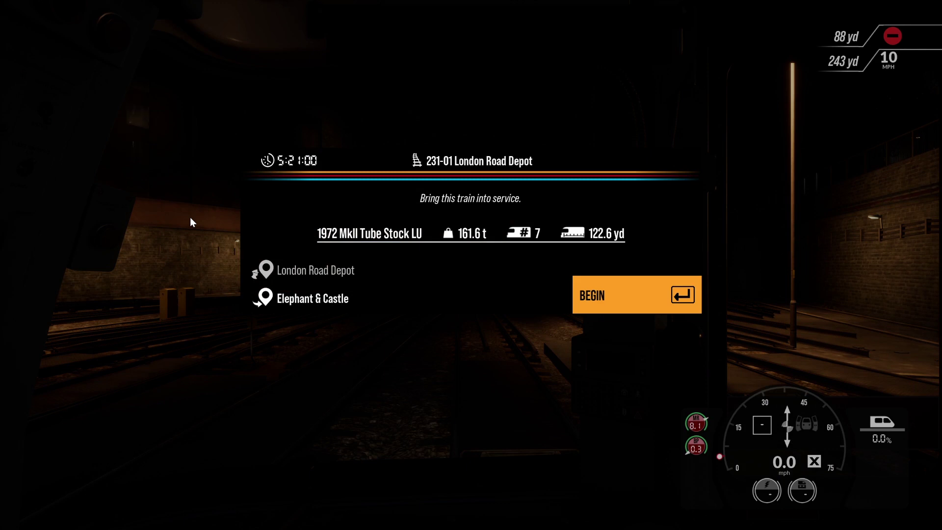
pyautogui.click(624, 298)
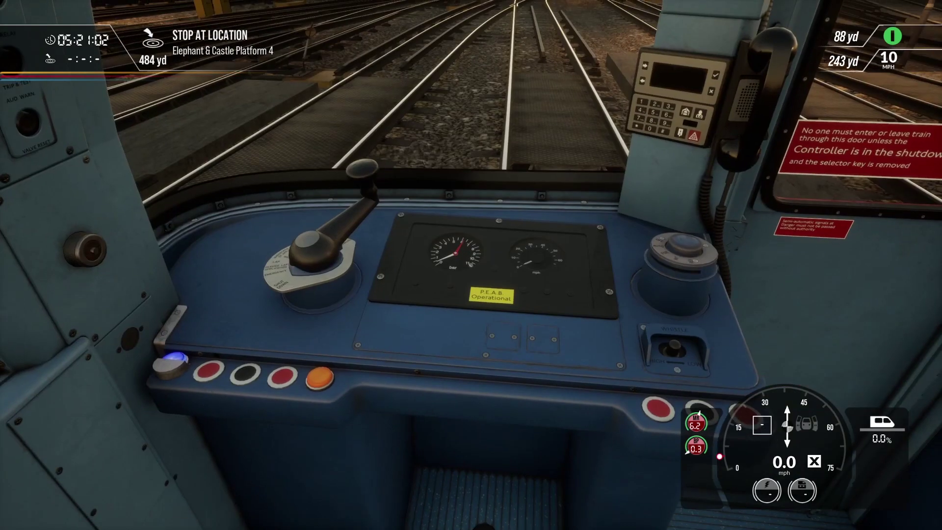
# Leave the driver's seat, test opening and closing the cab's front door, and pause the game
pyautogui.press('d')
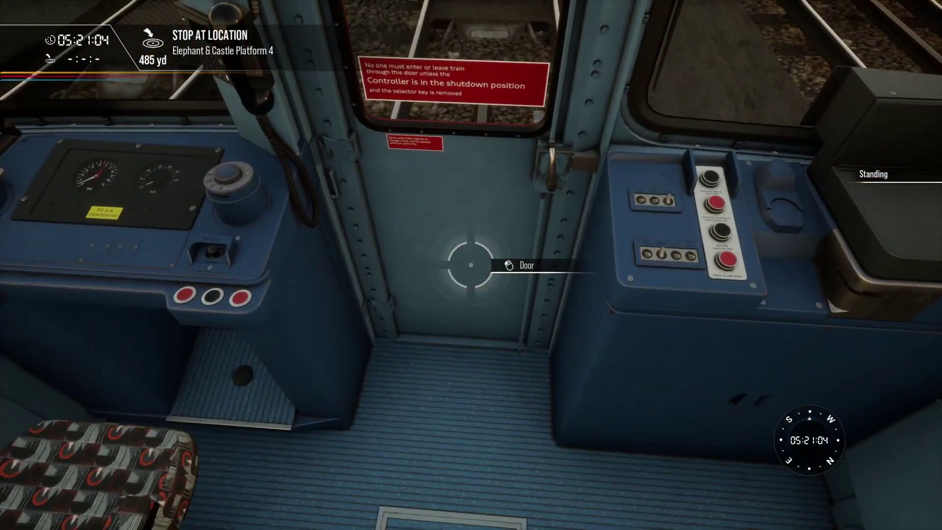
pyautogui.click(471, 265)
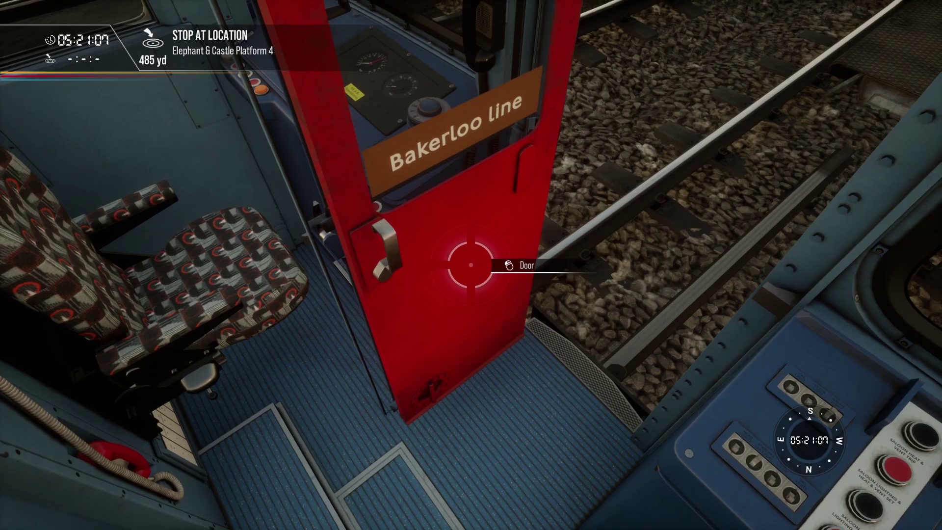
pyautogui.click(471, 265)
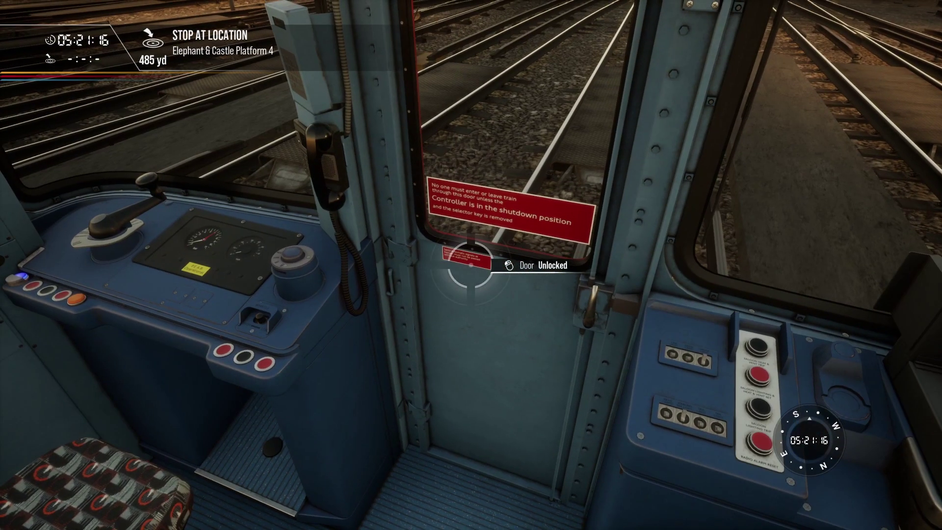
pyautogui.press('Escape')
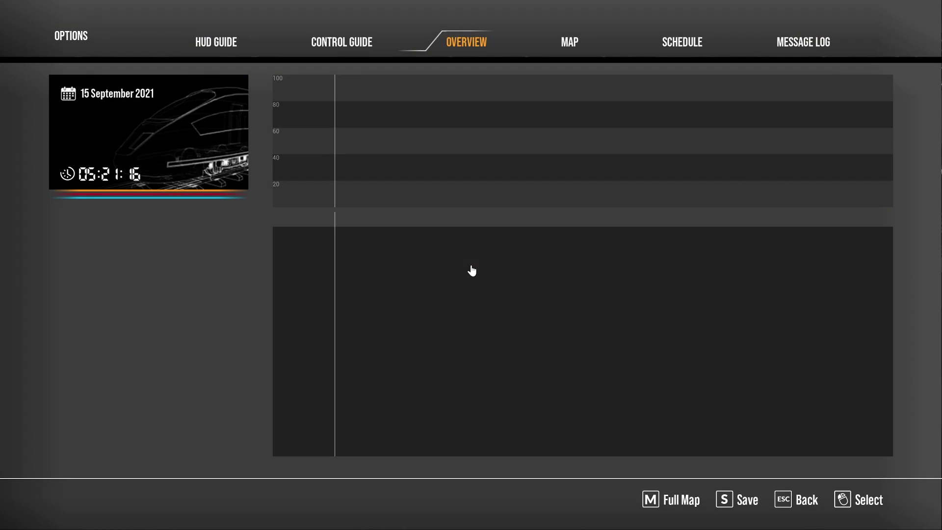